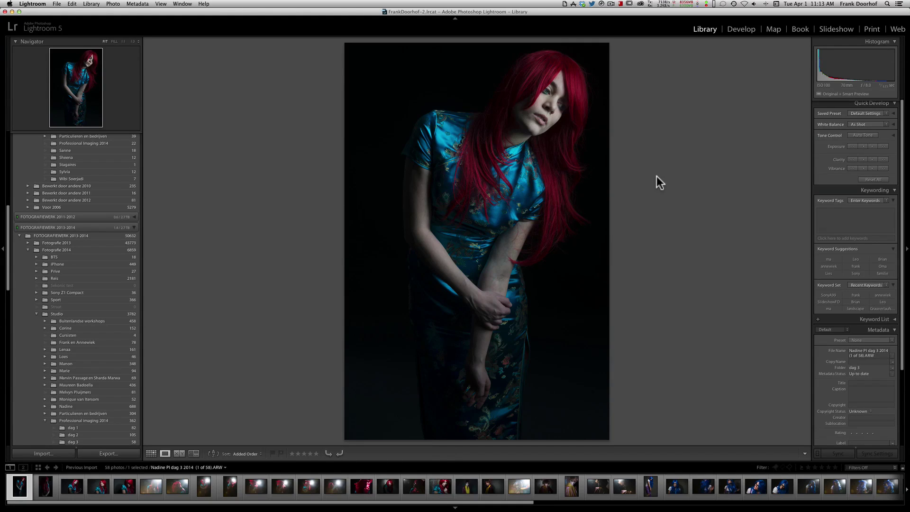
# - Flag photo 5, the red-haired woman with a bowed head, as a Pick
pyautogui.press('Right')
pyautogui.press('Right')
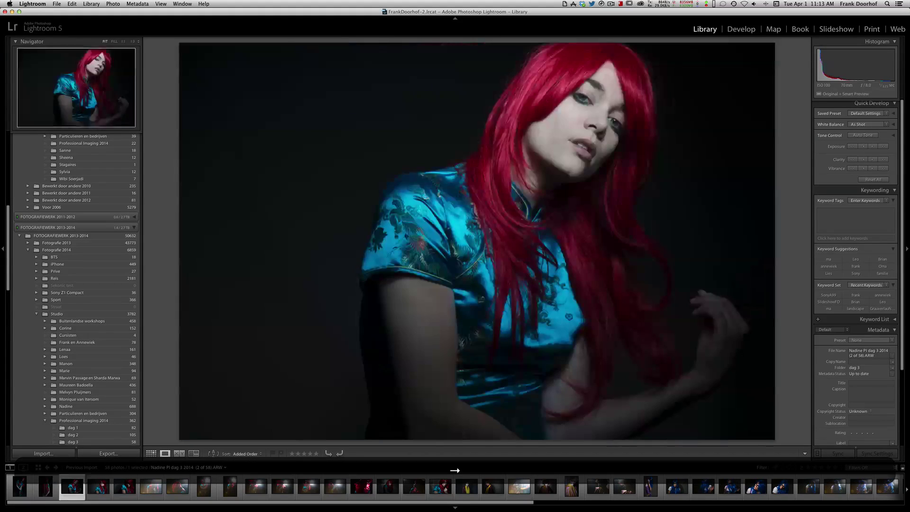
pyautogui.press('Right')
pyautogui.press('Right')
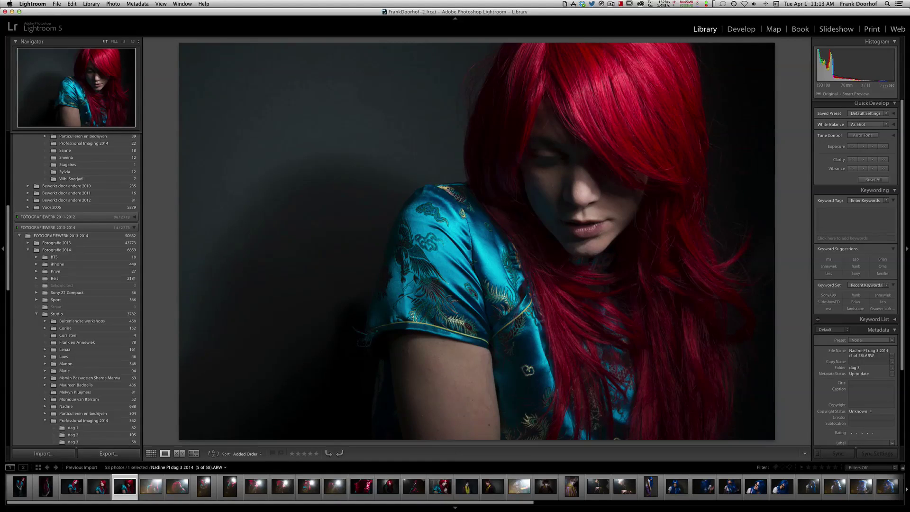
pyautogui.press('p')
pyautogui.press('Left')
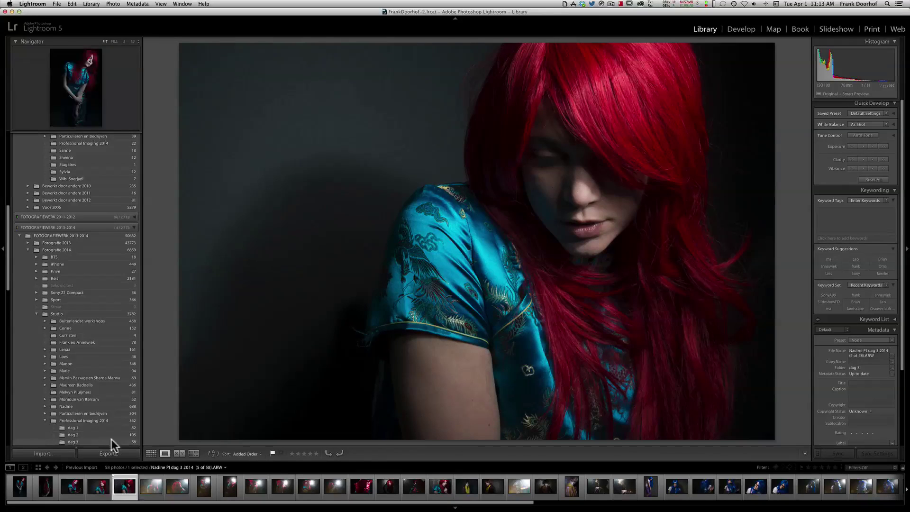
pyautogui.click(93, 5)
pyautogui.moveTo(122, 6)
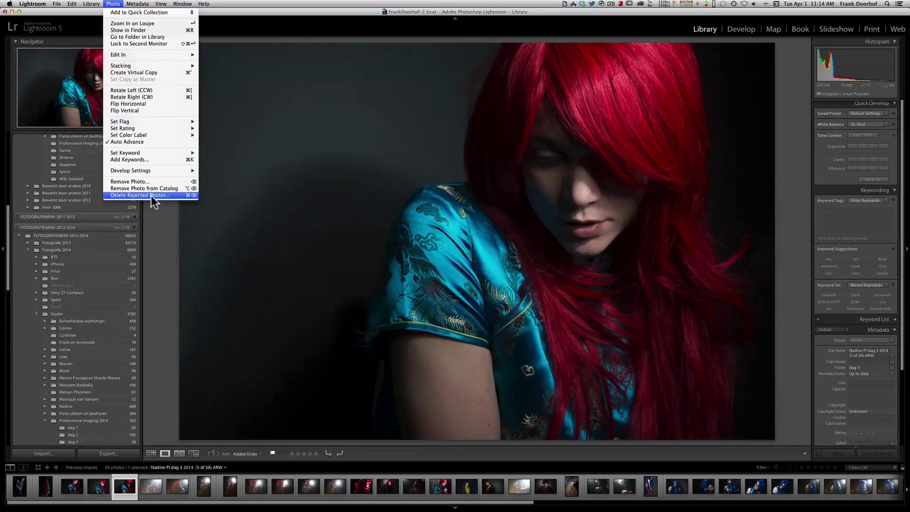
pyautogui.click(165, 224)
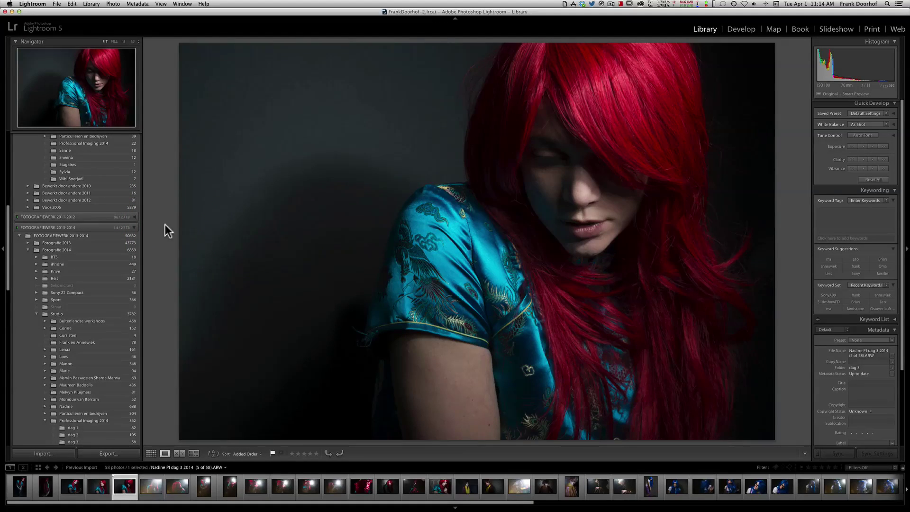
# - Flag the backlit hair-flip shots around photos 10–12 as Picks
pyautogui.press('Right')
pyautogui.press('Right')
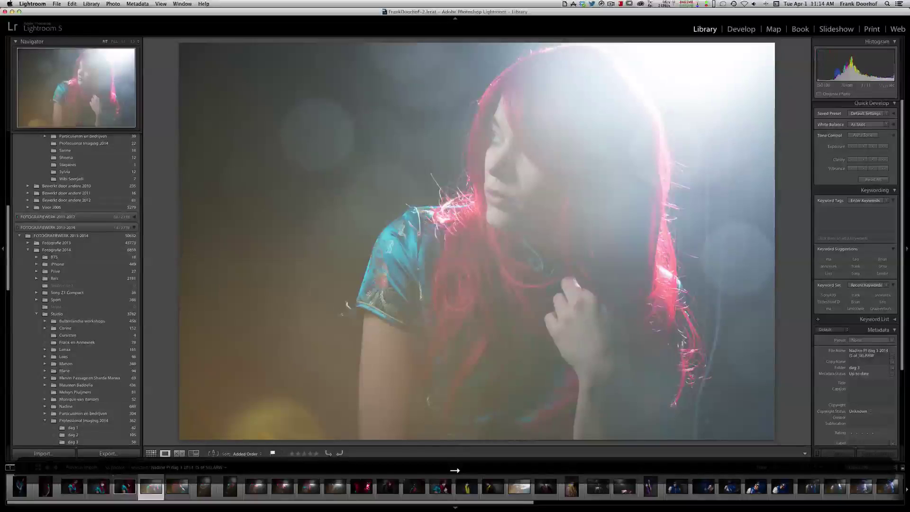
pyautogui.press('Right')
pyautogui.press('Right')
pyautogui.press('Right')
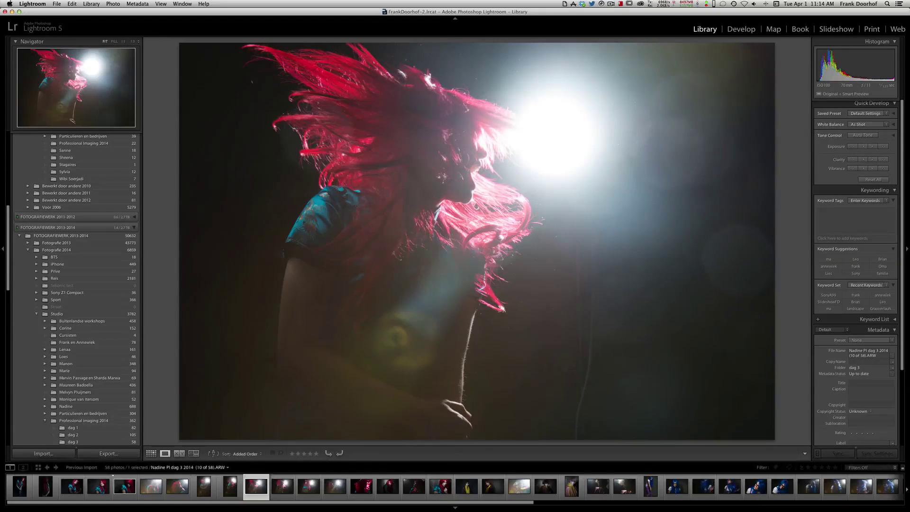
pyautogui.press('p')
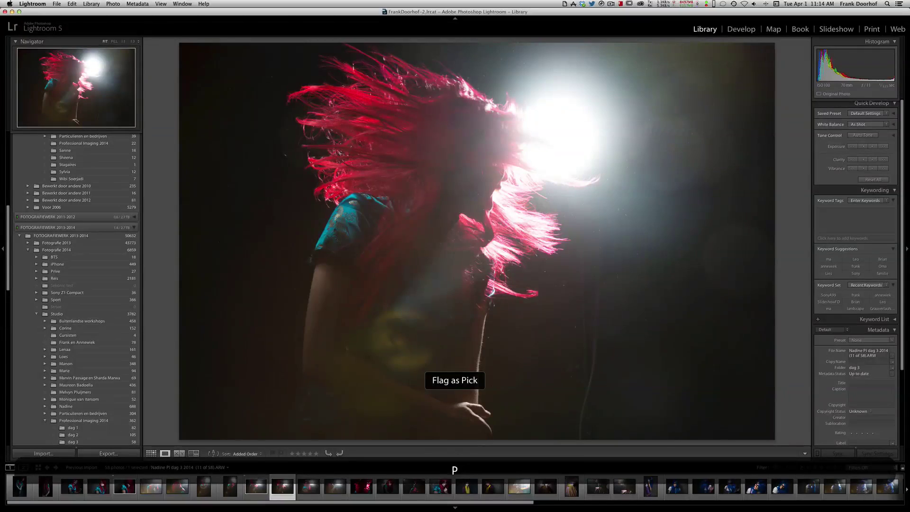
pyautogui.press('p')
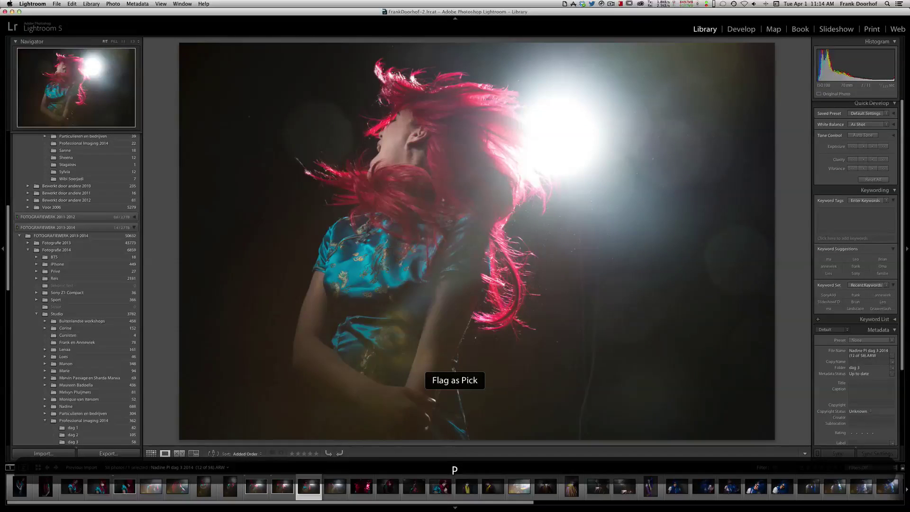
pyautogui.press('p')
# - Advance toward photo 21 and flag the wild-haired portrait as a Pick
pyautogui.press('Right')
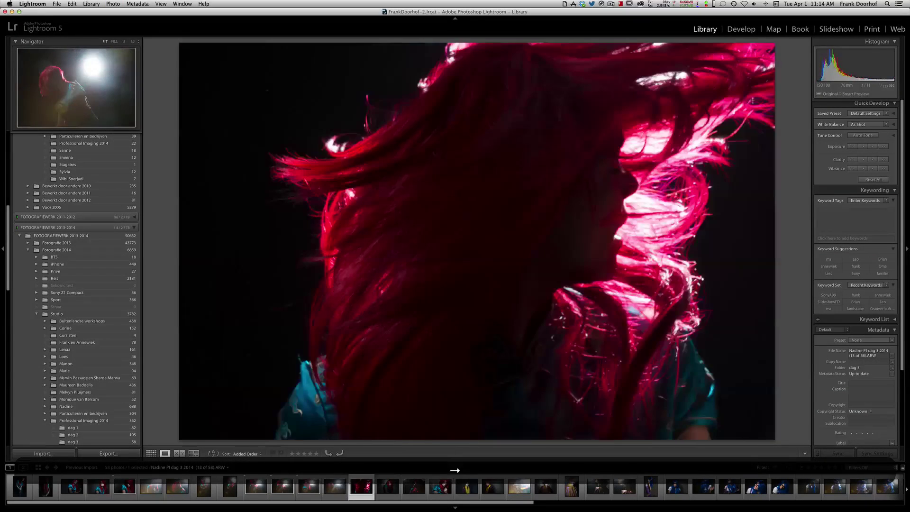
pyautogui.press('Right')
pyautogui.press('Right')
pyautogui.press('Right')
pyautogui.press('Right')
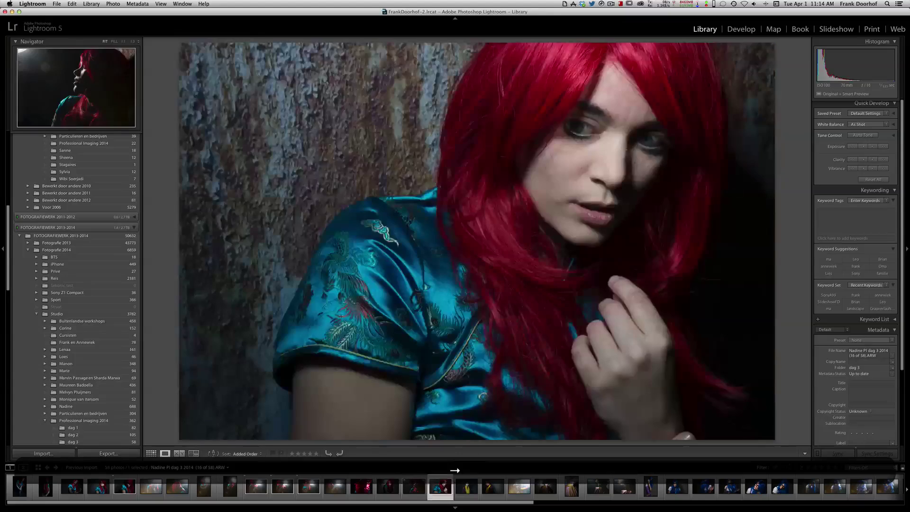
pyautogui.press('Right')
pyautogui.press('Right')
pyautogui.press('Right')
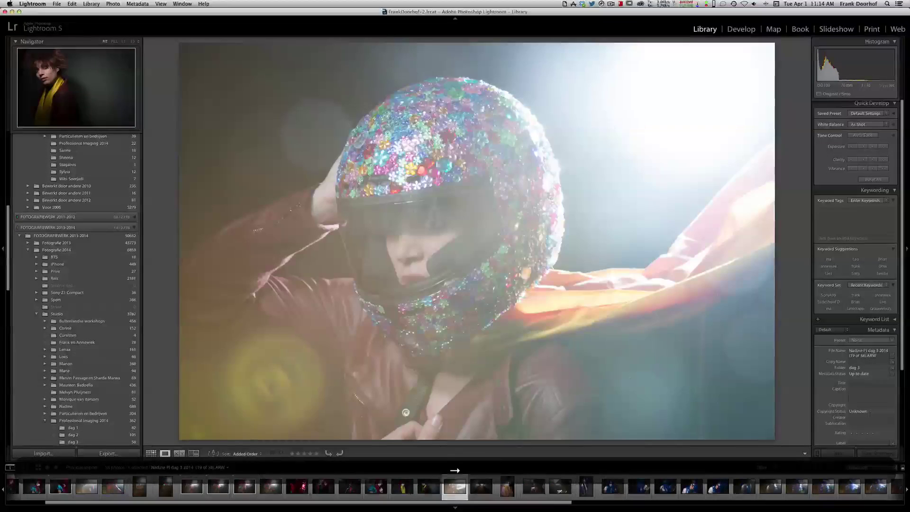
pyautogui.press('Right')
pyautogui.press('p')
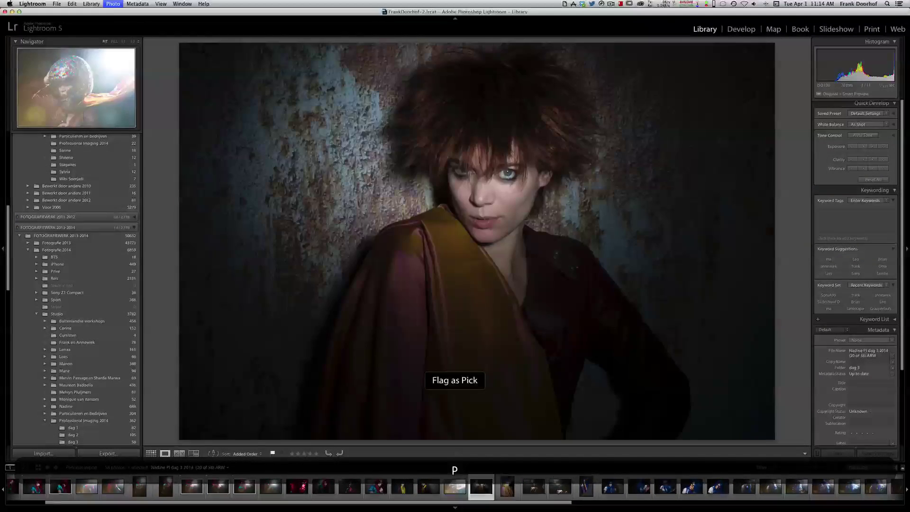
pyautogui.press('Right')
pyautogui.press('Left')
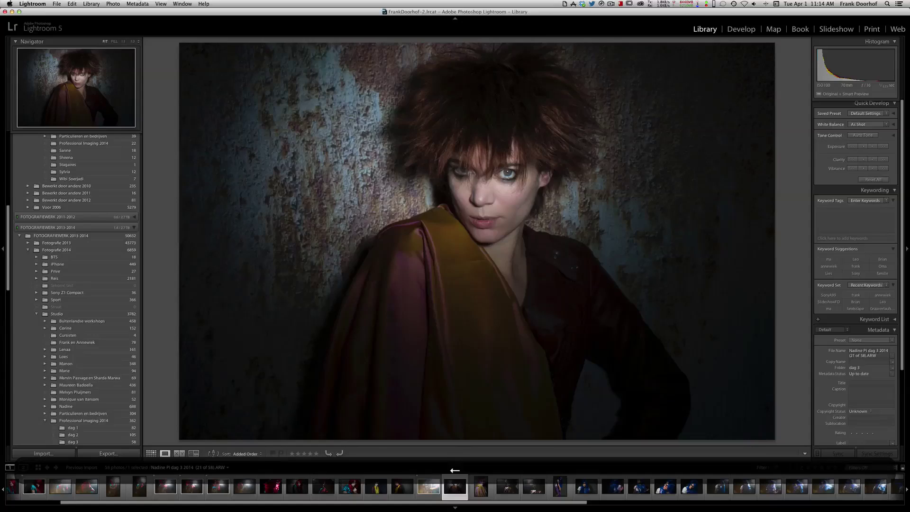
# - Flag the yellow-cloth portrait, the following shot, and the blue-hair shot near photo 38 as Picks
pyautogui.press('Right')
pyautogui.press('p')
pyautogui.press('Right')
pyautogui.press('Right')
pyautogui.press('Right')
pyautogui.press('Right')
pyautogui.press('Right')
pyautogui.press('Right')
pyautogui.press('Right')
pyautogui.press('Right')
pyautogui.press('Right')
pyautogui.press('Right')
pyautogui.press('Right')
pyautogui.press('Right')
pyautogui.press('Right')
pyautogui.press('Right')
pyautogui.press('Right')
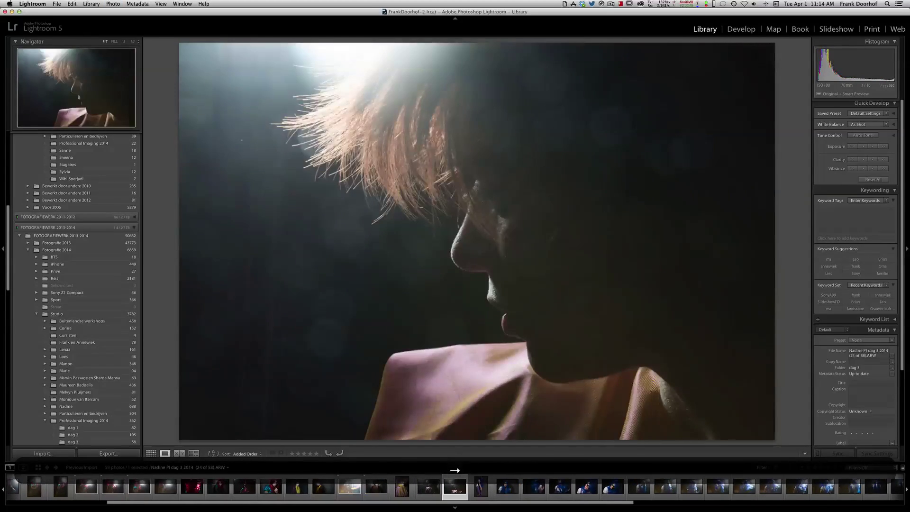
pyautogui.press('p')
pyautogui.press('Right')
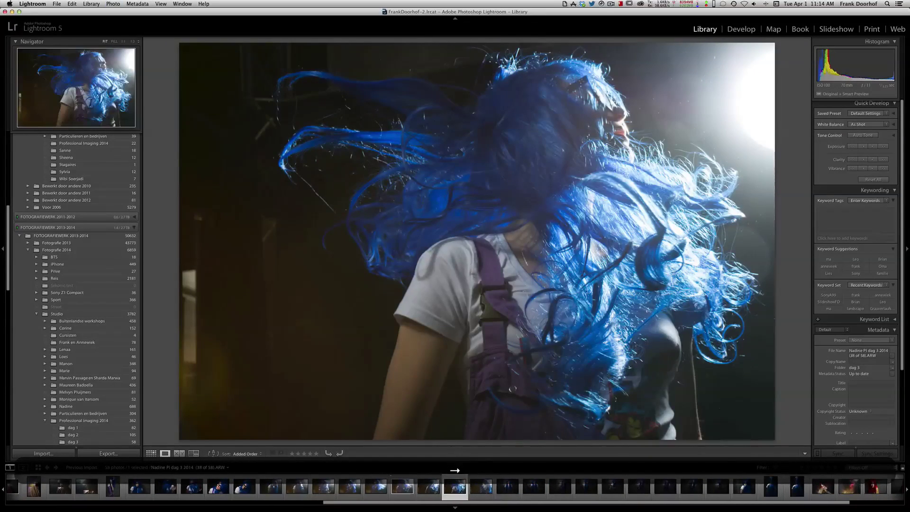
pyautogui.press('Right')
pyautogui.press('p')
# - Step through photos 41 onward to near the end of the 58-photo shoot
pyautogui.press('Right')
pyautogui.press('Right')
pyautogui.press('Right')
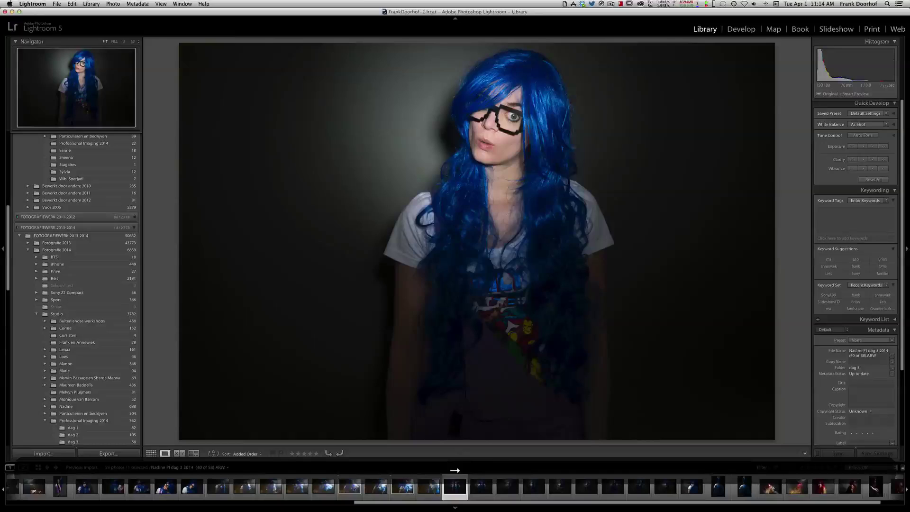
pyautogui.press('Right')
pyautogui.press('Right')
pyautogui.press('Right')
pyautogui.press('Right')
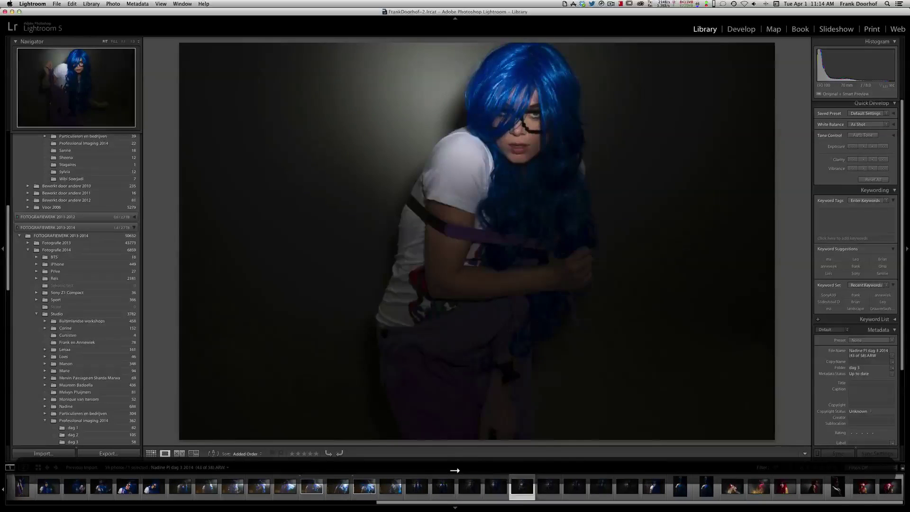
pyautogui.press('Right')
pyautogui.press('Right')
pyautogui.press('Right')
pyautogui.press('Right')
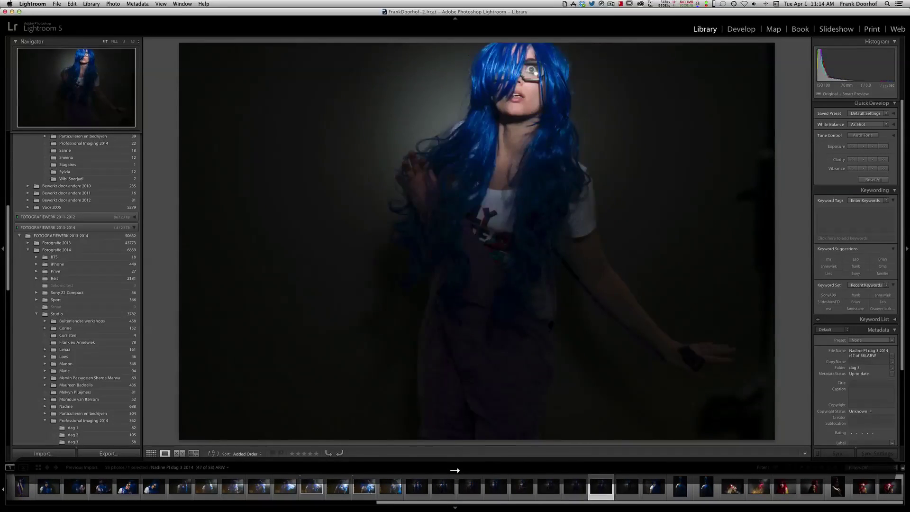
pyautogui.press('Right')
pyautogui.press('Right')
pyautogui.press('Right')
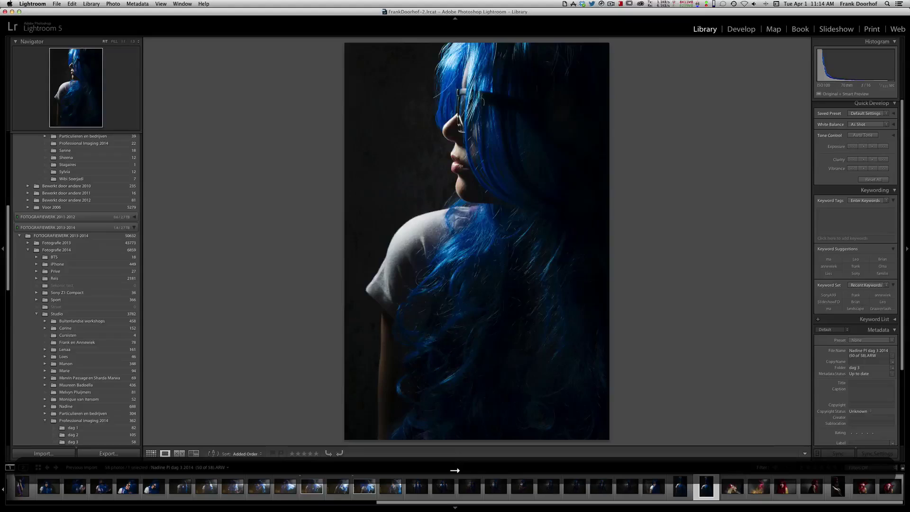
pyautogui.press('Right')
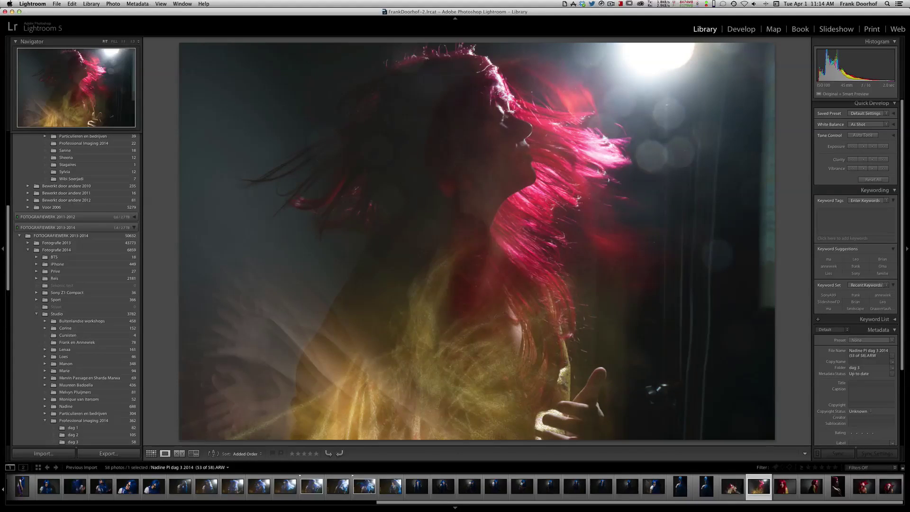
pyautogui.press('Right')
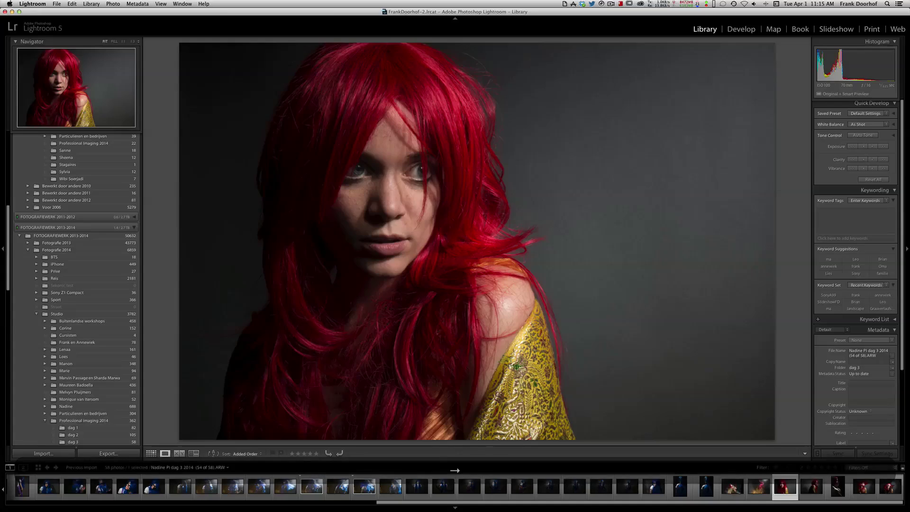
pyautogui.press('Right')
pyautogui.press('Right')
pyautogui.press('Right')
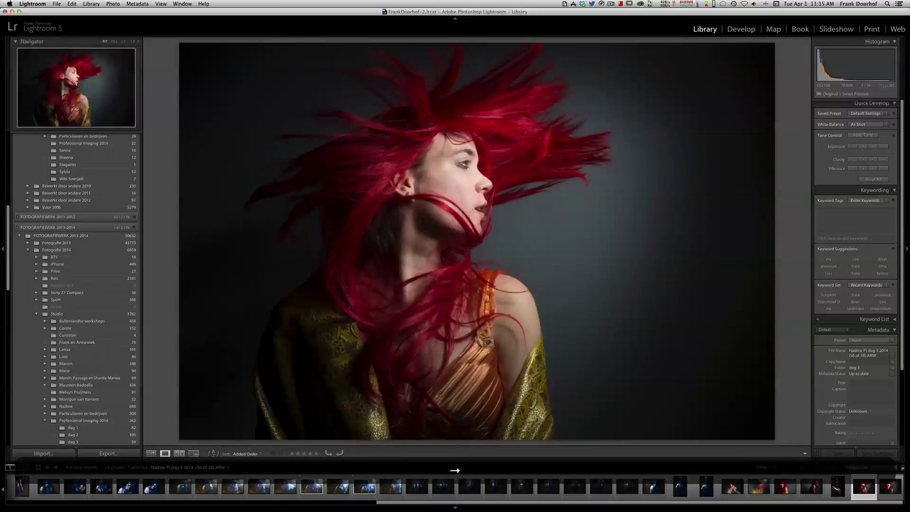
pyautogui.press('Right')
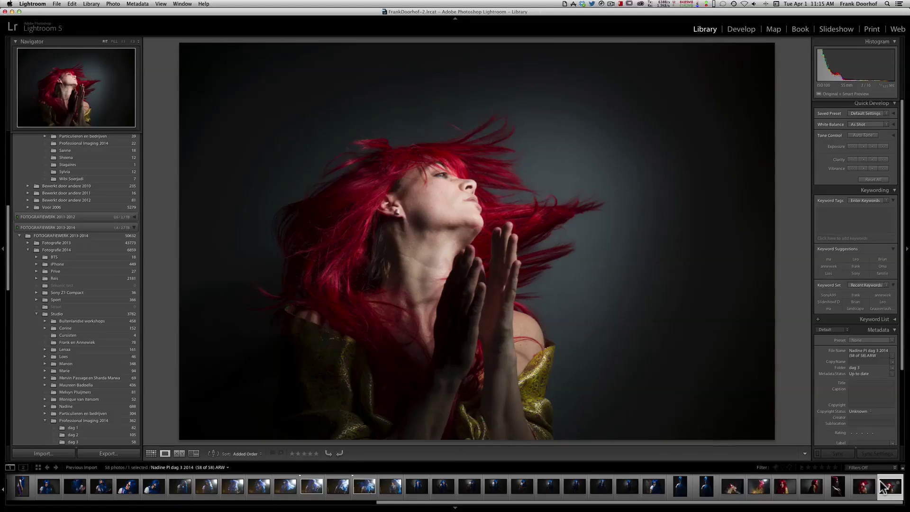
# - Filter the filmstrip to Flagged photos and select the first flagged one
pyautogui.click(865, 469)
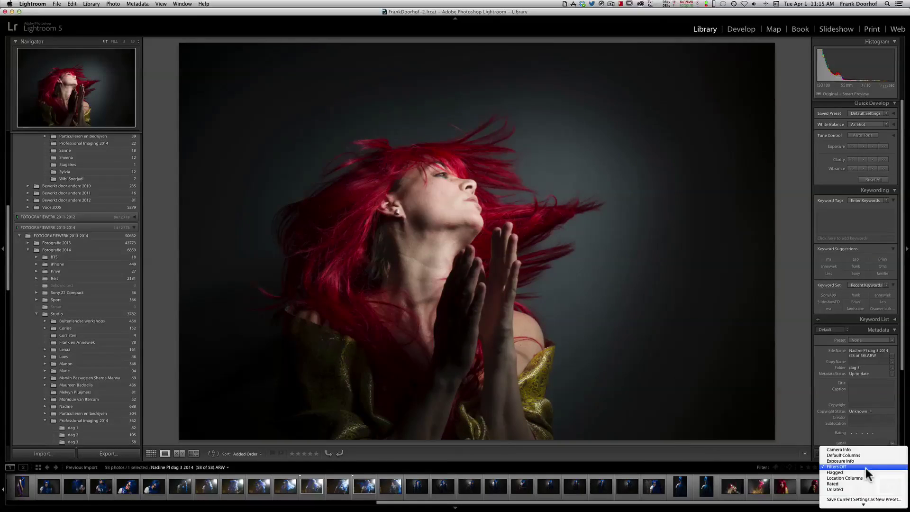
pyautogui.click(862, 473)
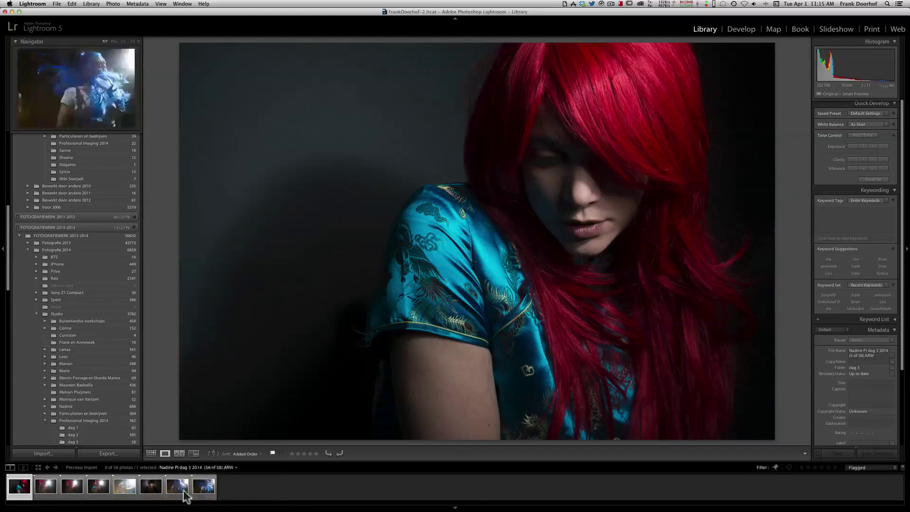
pyautogui.click(20, 490)
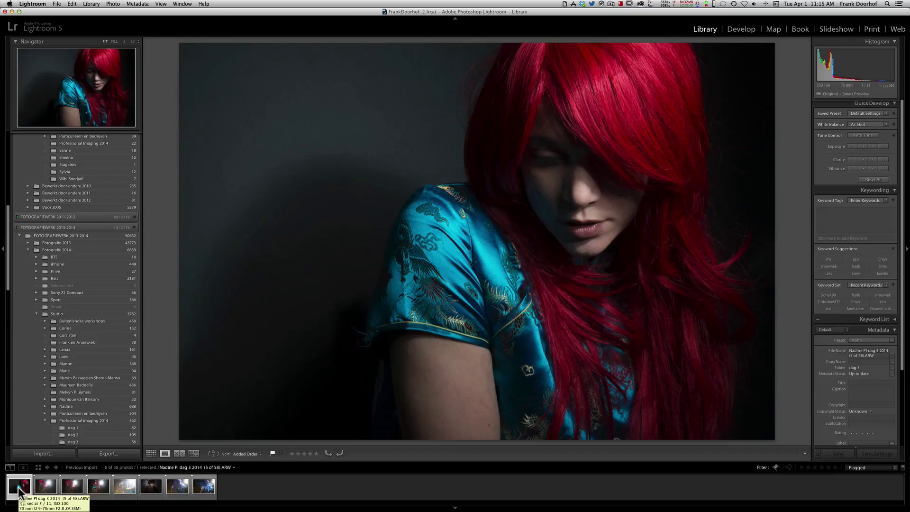
# - Compare neighbouring burst frames and unflag two of them, leaving six picks
pyautogui.press('Right')
pyautogui.press('Right')
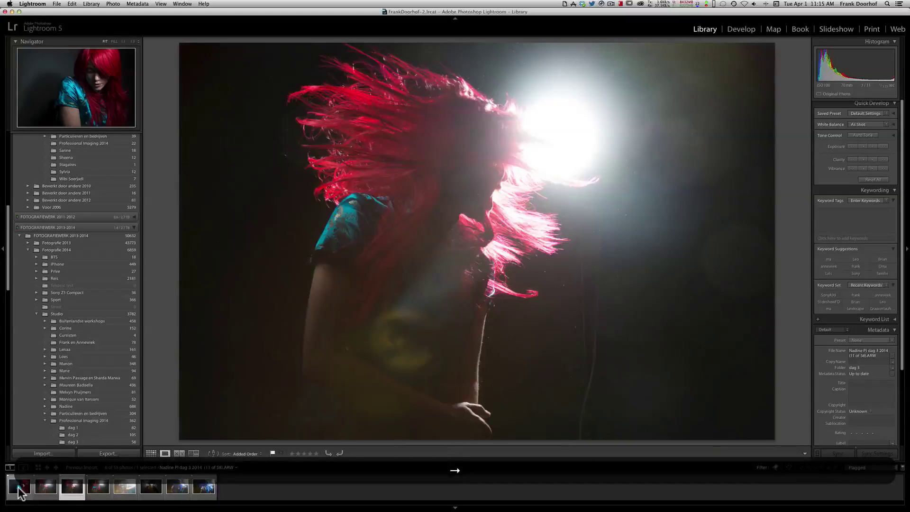
pyautogui.press('Left')
pyautogui.press('Right')
pyautogui.press('Left')
pyautogui.press('Right')
pyautogui.press('u')
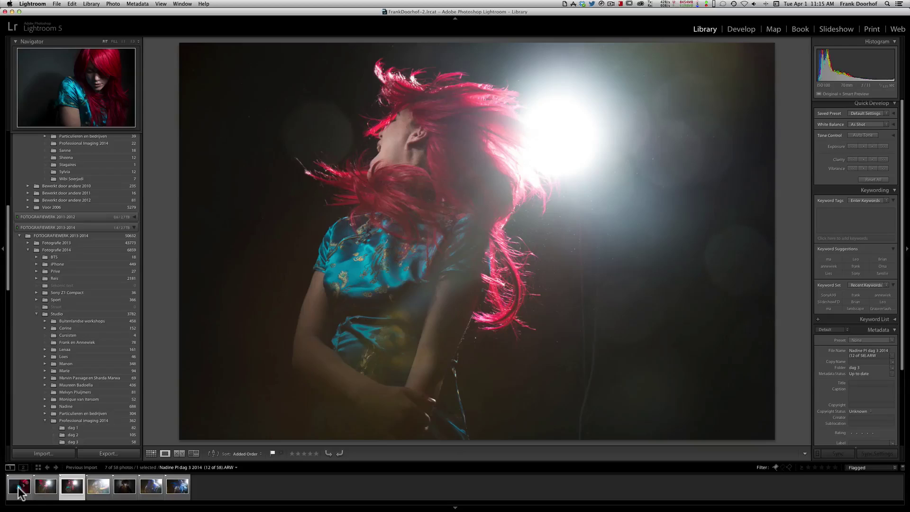
pyautogui.press('u')
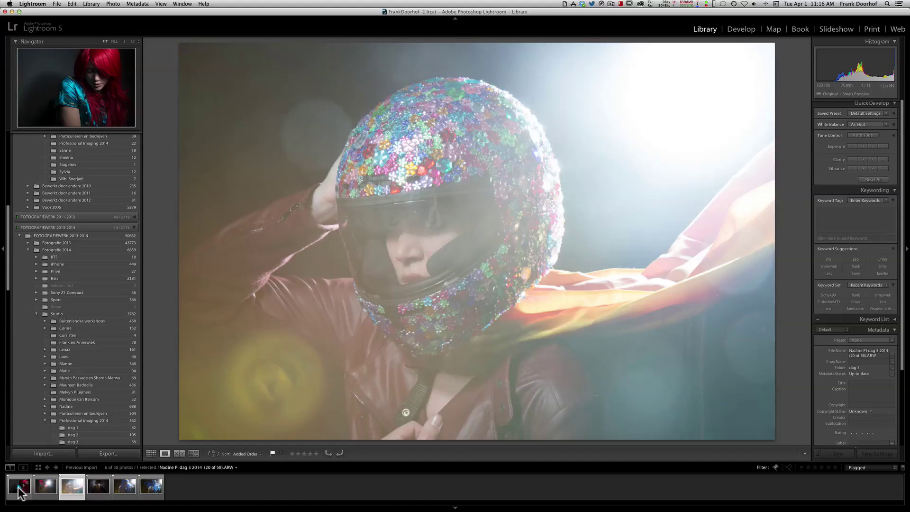
# - Browse to the last of the six flagged picks, then back to the blue-dress red-haired portrait
pyautogui.press('Right')
pyautogui.press('Right')
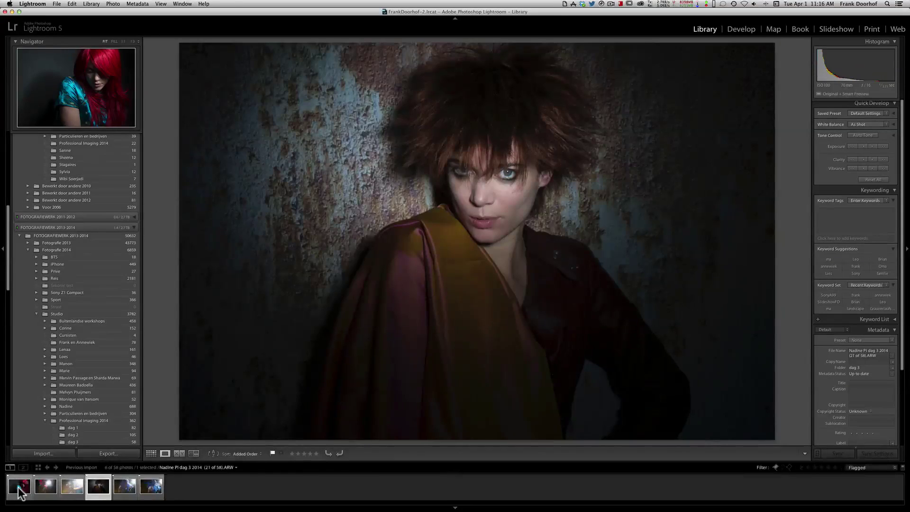
pyautogui.press('Right')
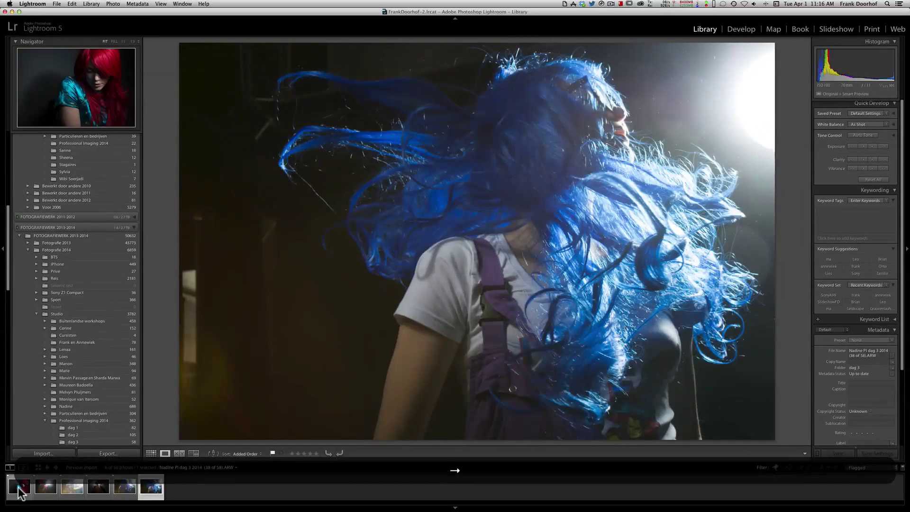
pyautogui.press('Left')
pyautogui.press('Right')
pyautogui.press('Right')
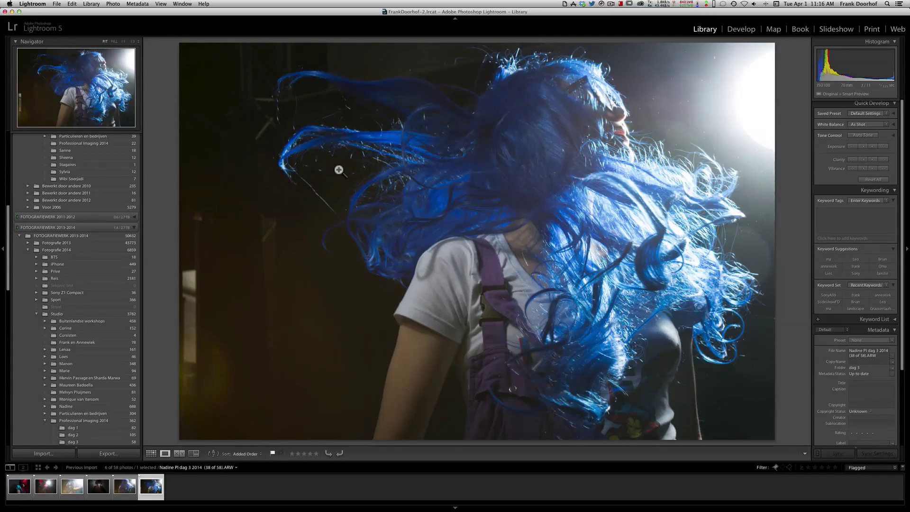
pyautogui.press('Left')
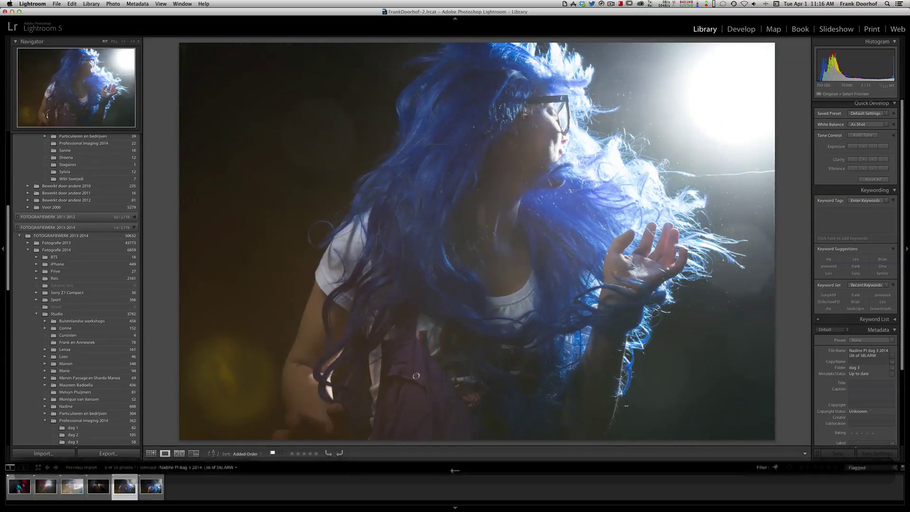
pyautogui.press('Left')
pyautogui.press('Left')
pyautogui.press('Left')
pyautogui.press('Left')
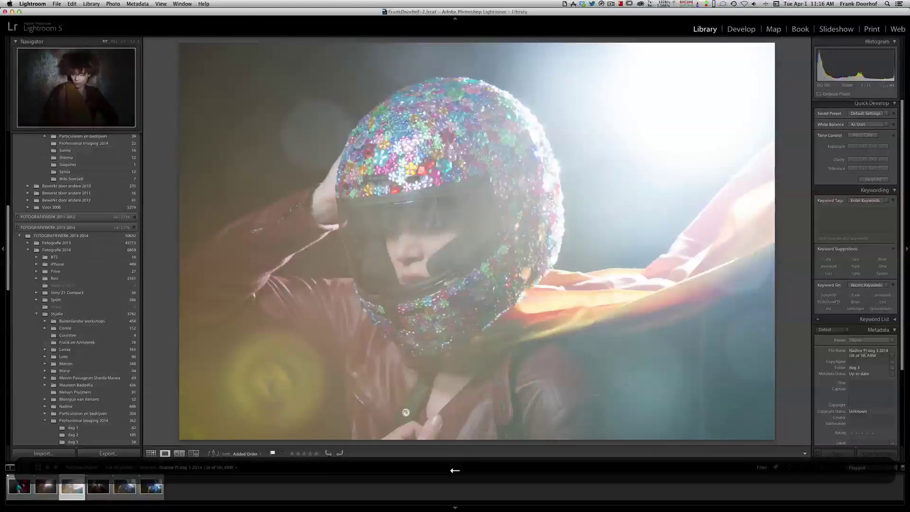